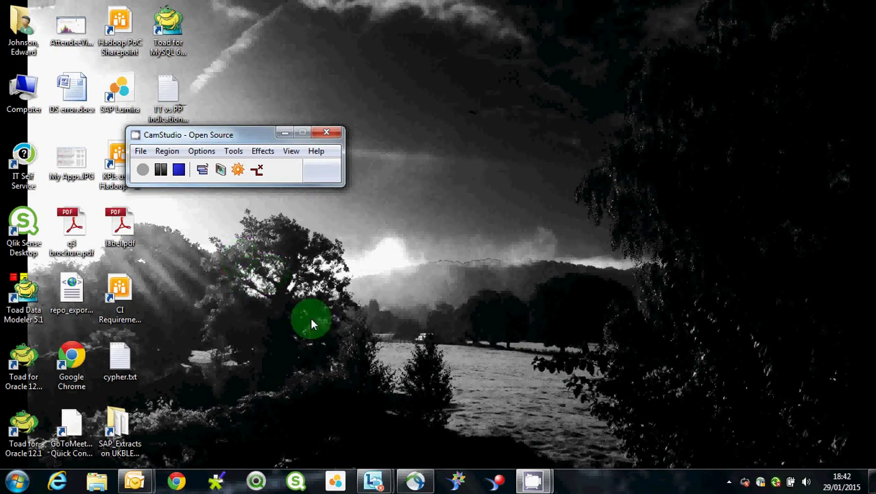
# Launch Universe Design Tool and log in with Standalone (no CMS) authentication.
pyautogui.click(455, 478)
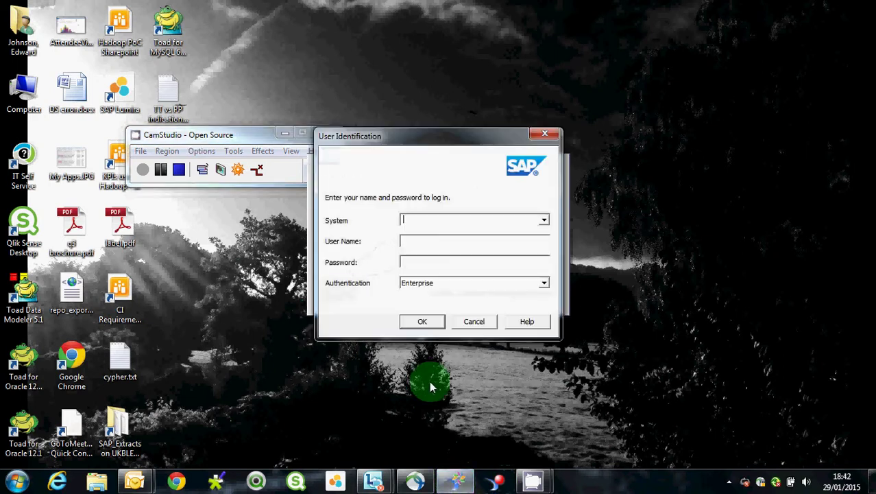
pyautogui.click(543, 283)
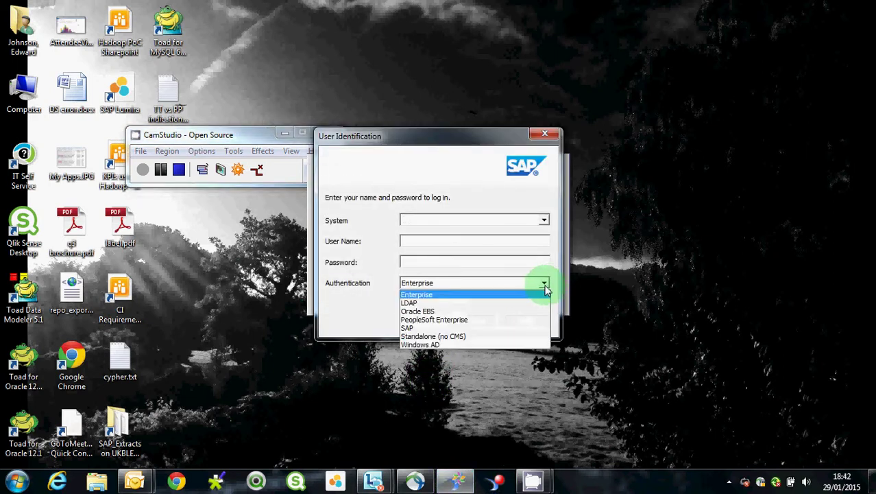
pyautogui.click(434, 336)
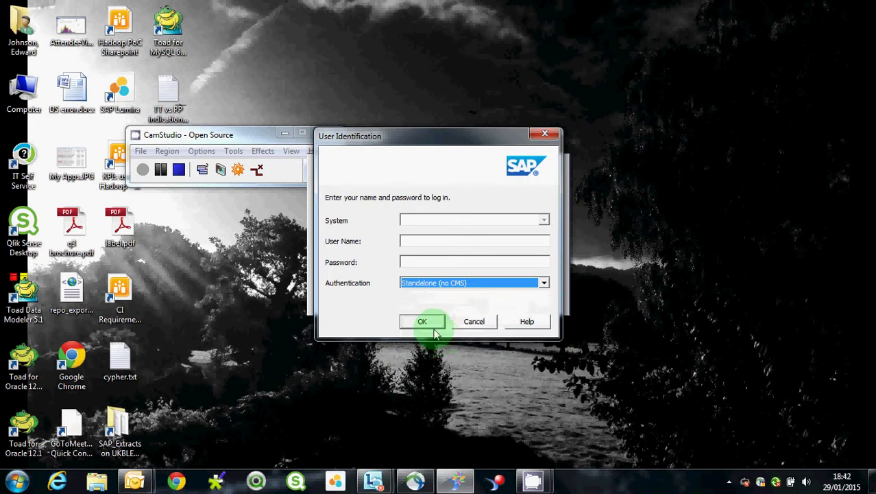
pyautogui.click(425, 321)
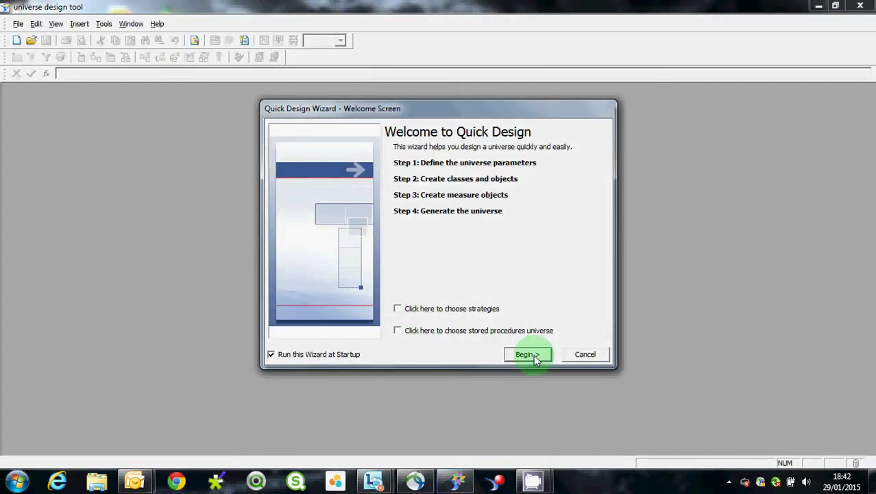
# In the Quick Design Wizard, name the universe Pivot and test its Pivot connection successfully.
pyautogui.click(527, 353)
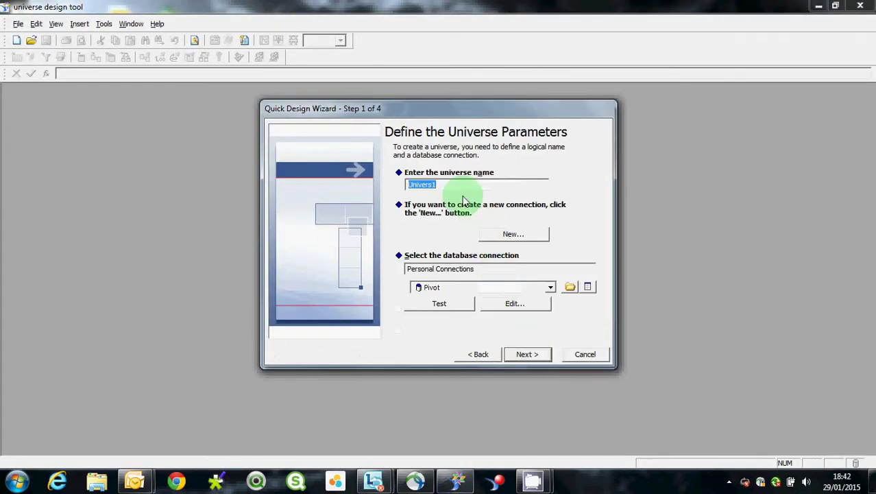
pyautogui.write('Pivot')
pyautogui.click(445, 307)
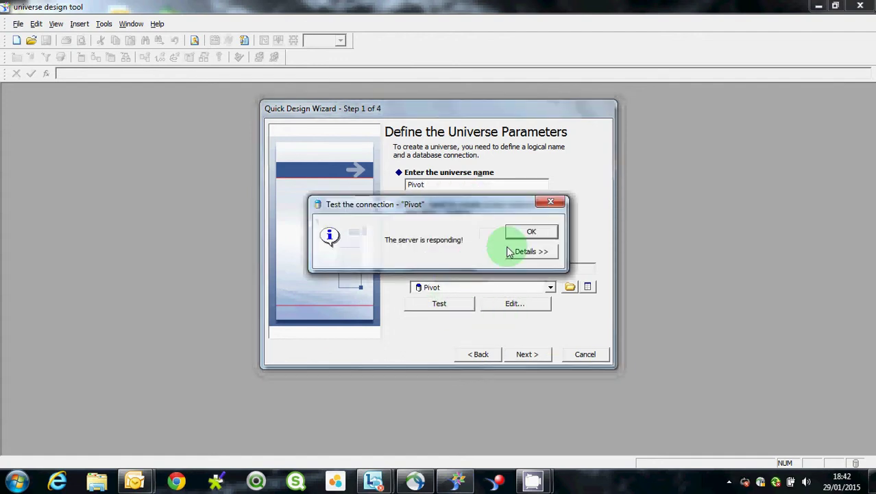
pyautogui.click(528, 230)
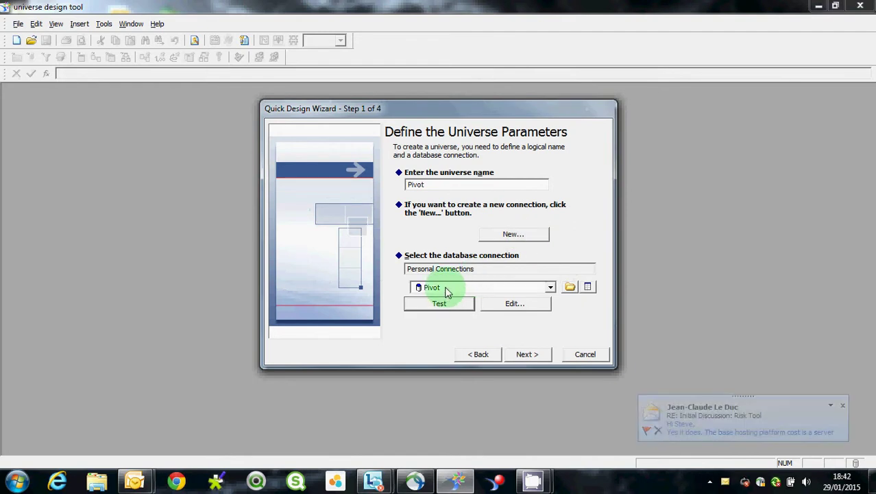
pyautogui.click(523, 355)
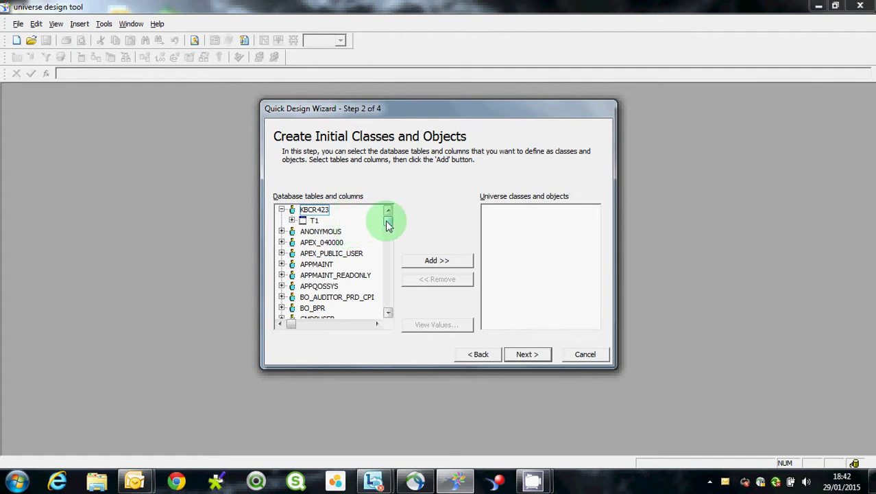
# Expand the PIVOT_MDI schema in the database table tree.
pyautogui.scroll(-15, 388, 225)
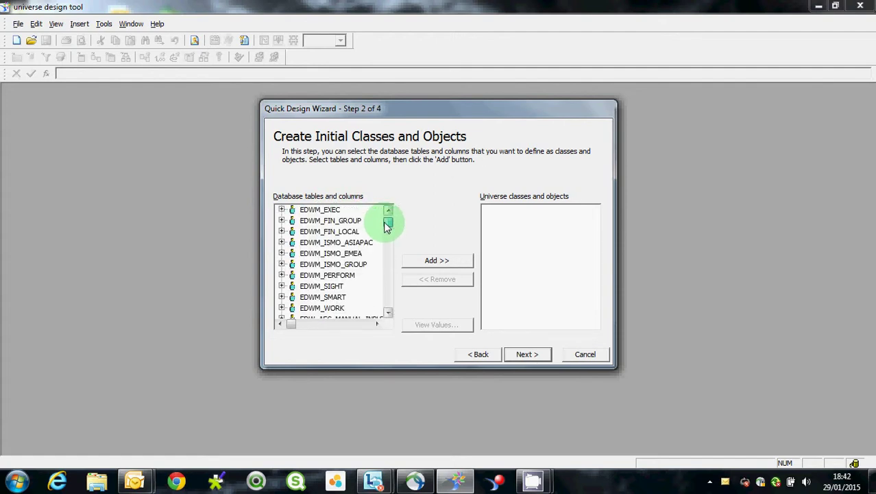
pyautogui.click(336, 242)
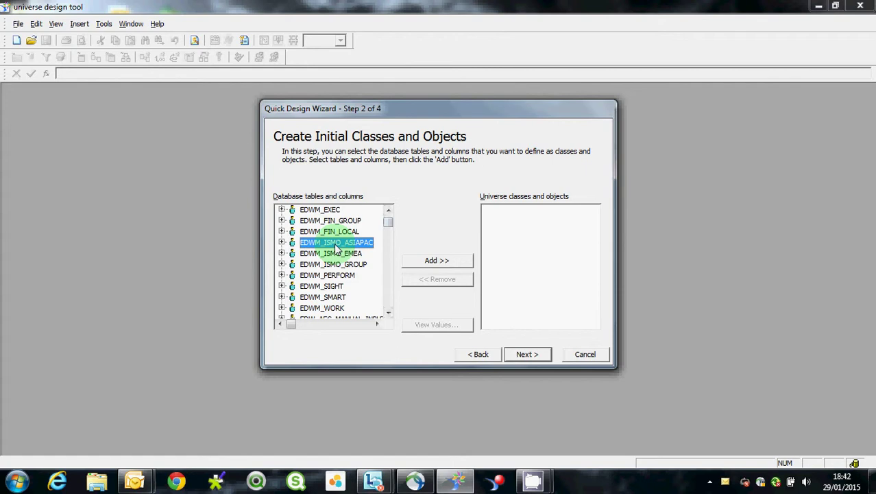
pyautogui.press('p')
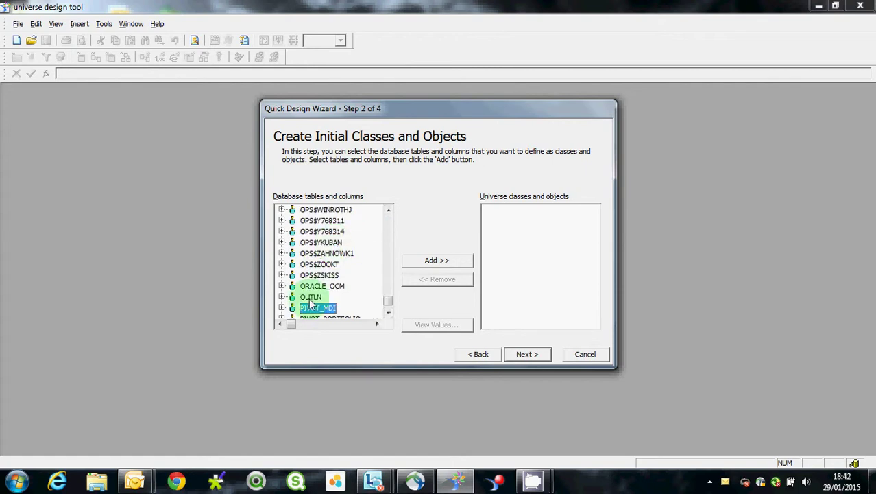
pyautogui.click(281, 308)
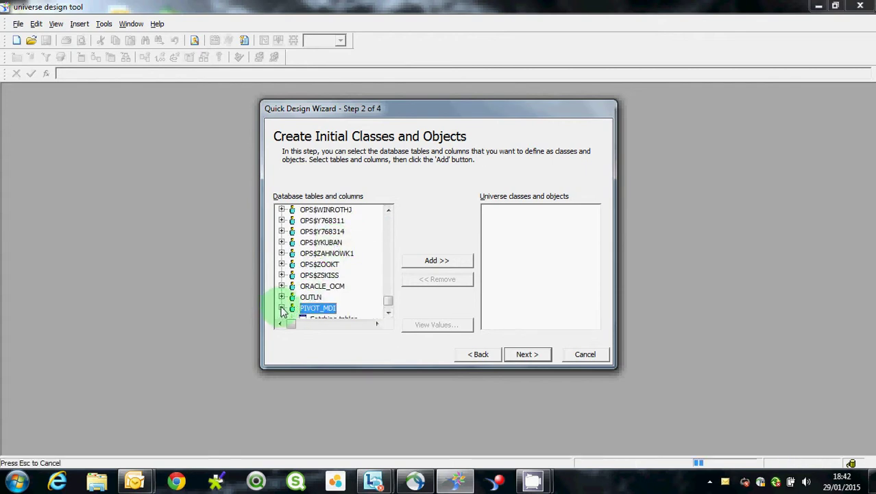
pyautogui.click(388, 313)
pyautogui.click(388, 313)
pyautogui.click(388, 314)
pyautogui.click(388, 314)
pyautogui.click(388, 313)
pyautogui.click(388, 313)
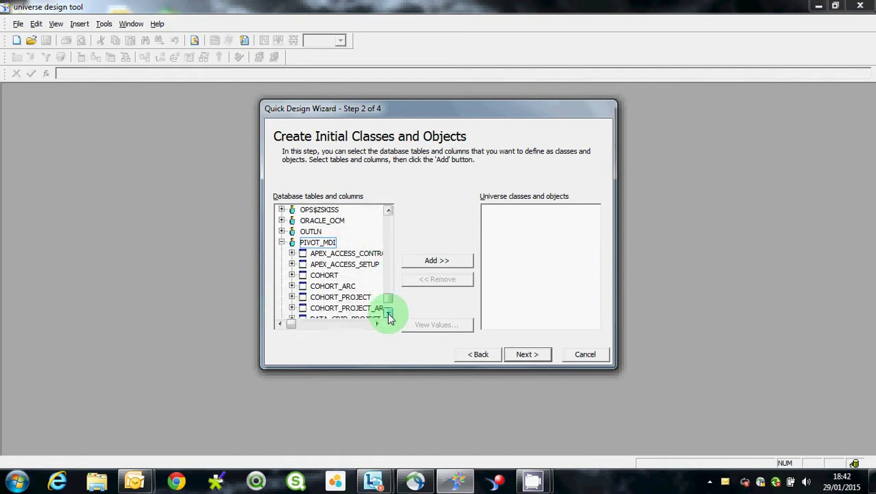
pyautogui.click(388, 314)
pyautogui.click(388, 313)
pyautogui.click(388, 313)
pyautogui.click(388, 313)
pyautogui.click(388, 314)
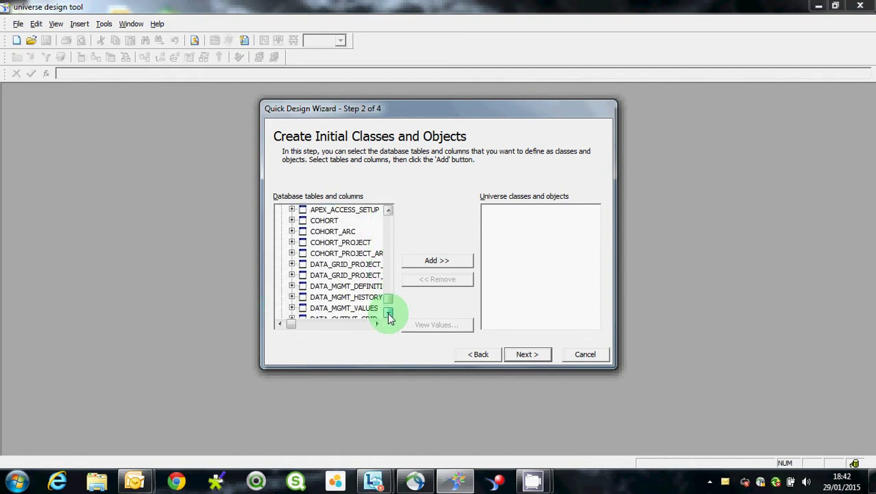
# Add the DATA_GRID_PROJECT_ATTR_MV table as a class and expand it.
pyautogui.click(348, 269)
pyautogui.click(431, 263)
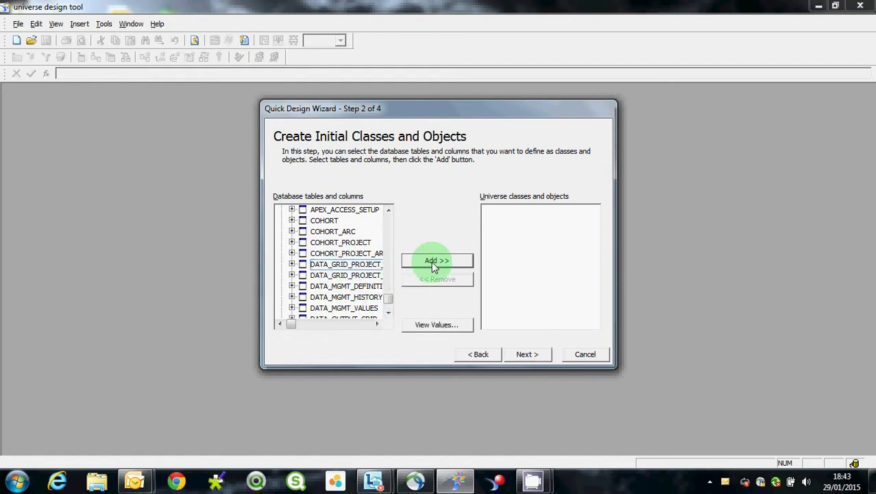
pyautogui.click(487, 210)
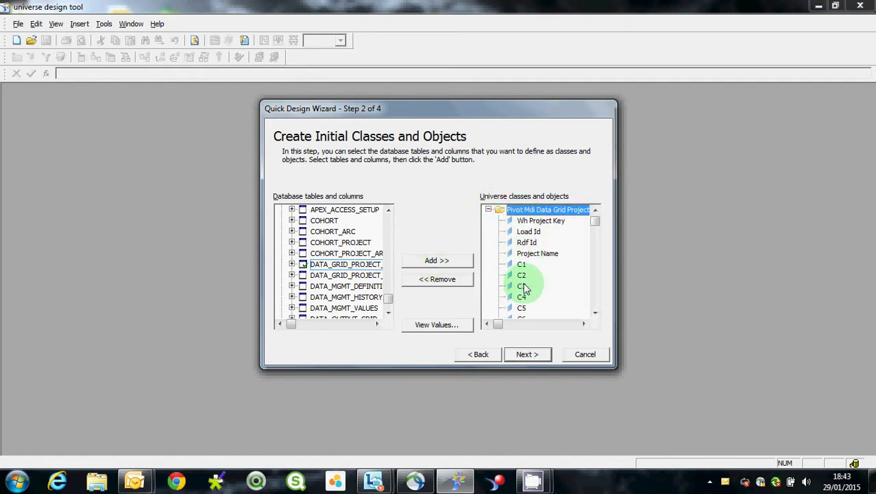
pyautogui.click(523, 355)
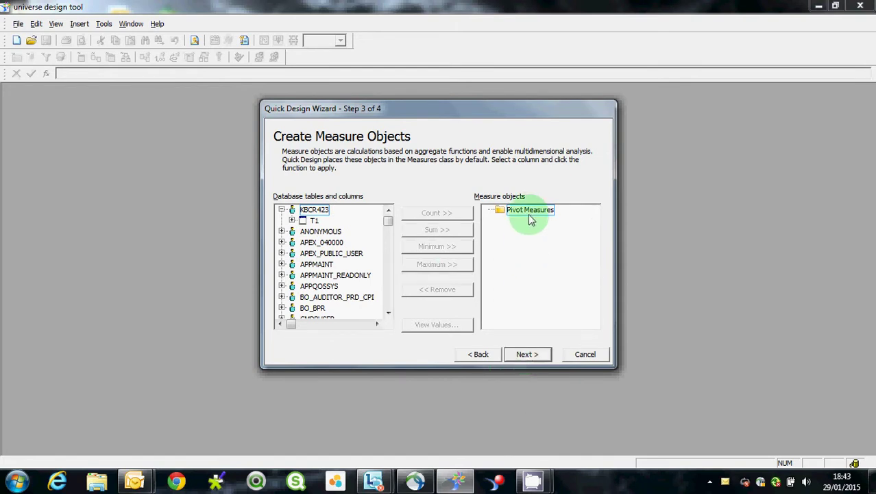
# Finish the wizard without measures, expand the class, and enlarge the table box to show all columns.
pyautogui.click(521, 356)
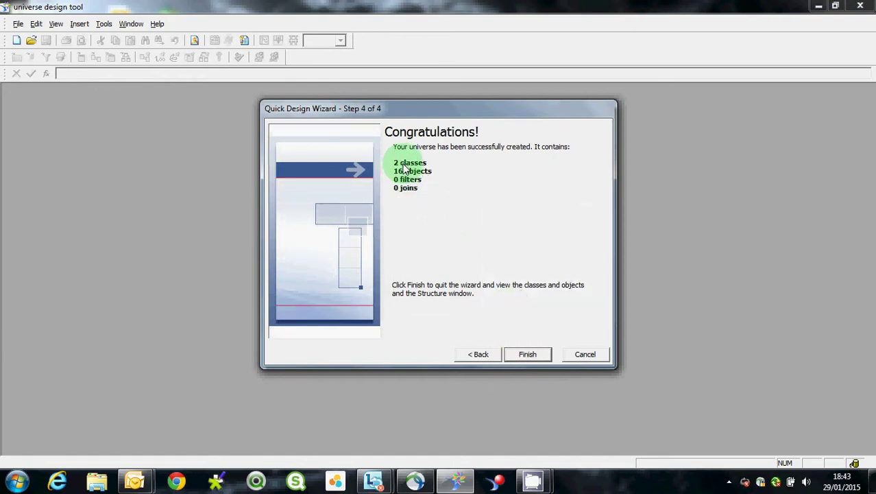
pyautogui.click(528, 354)
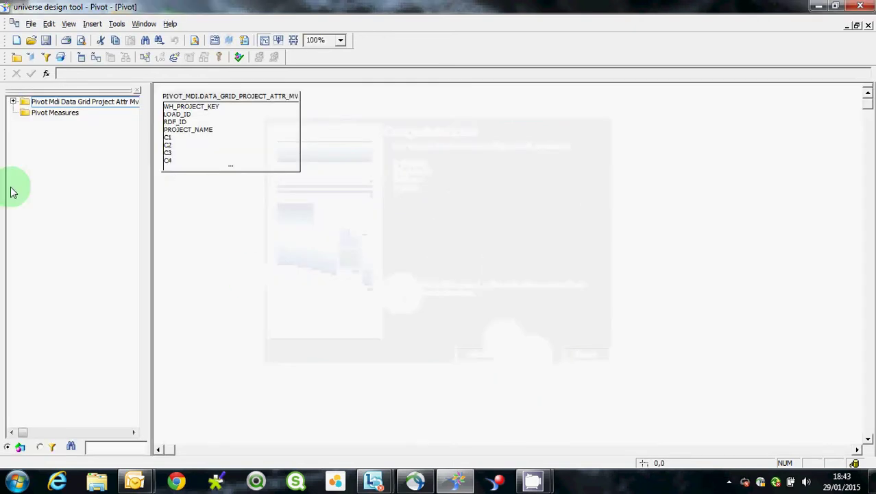
pyautogui.click(47, 112)
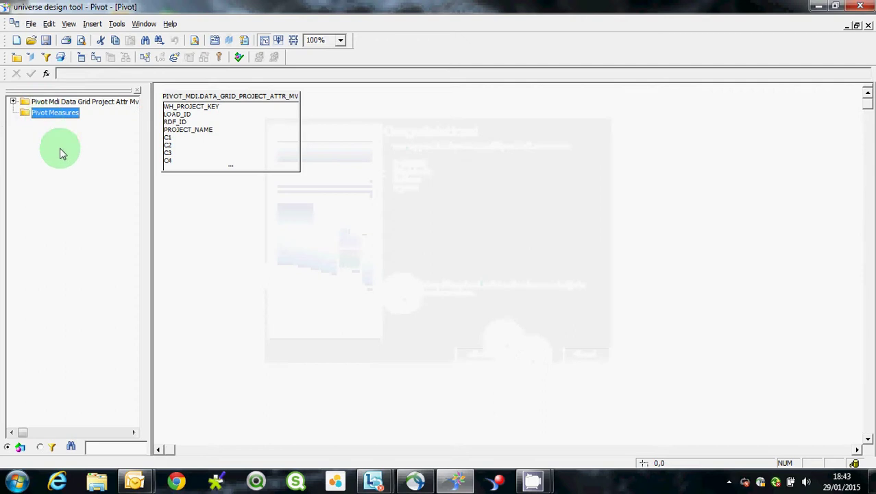
pyautogui.click(13, 101)
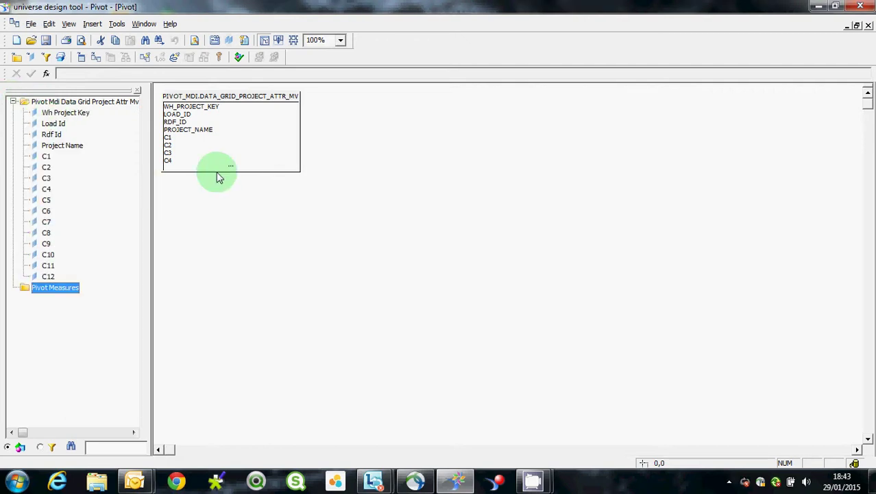
pyautogui.moveTo(227, 171); pyautogui.dragTo(310, 265)
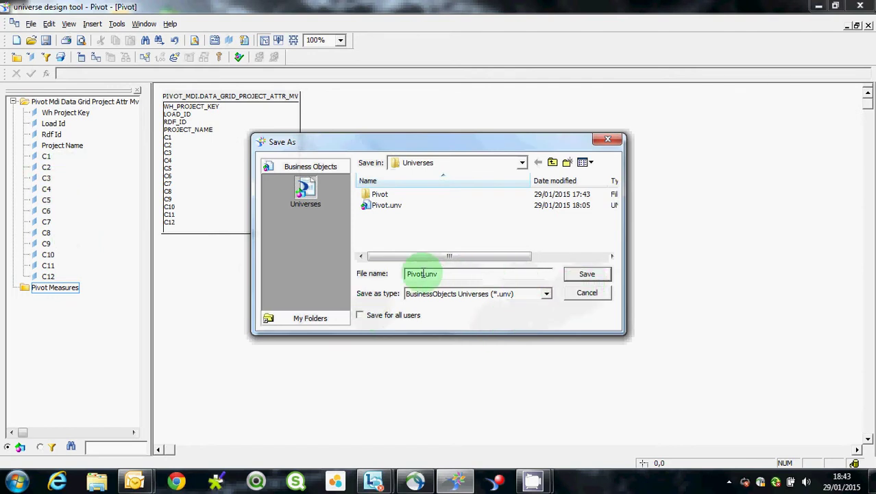
# Save the universe as Pivot.unv, replacing the existing file.
pyautogui.click(589, 277)
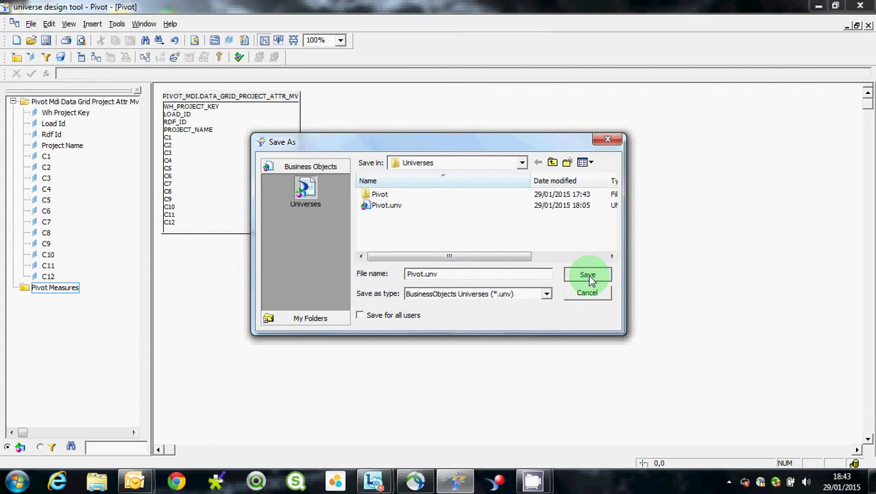
pyautogui.click(463, 255)
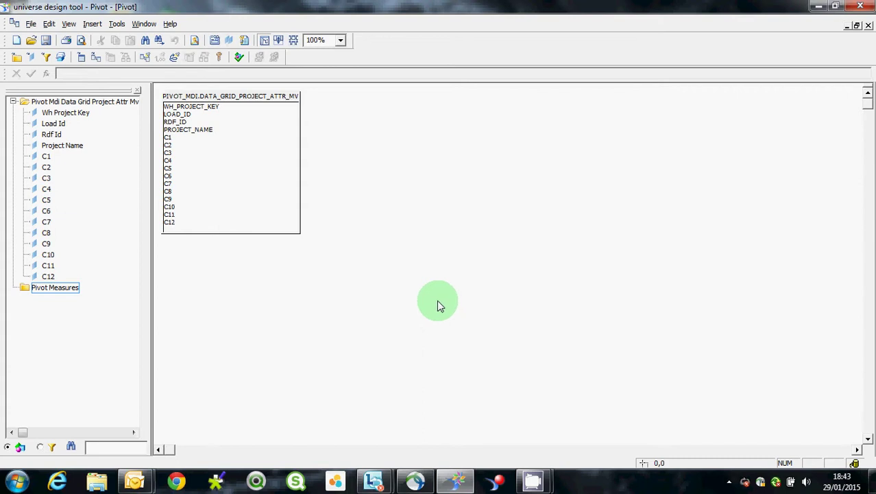
pyautogui.click(498, 482)
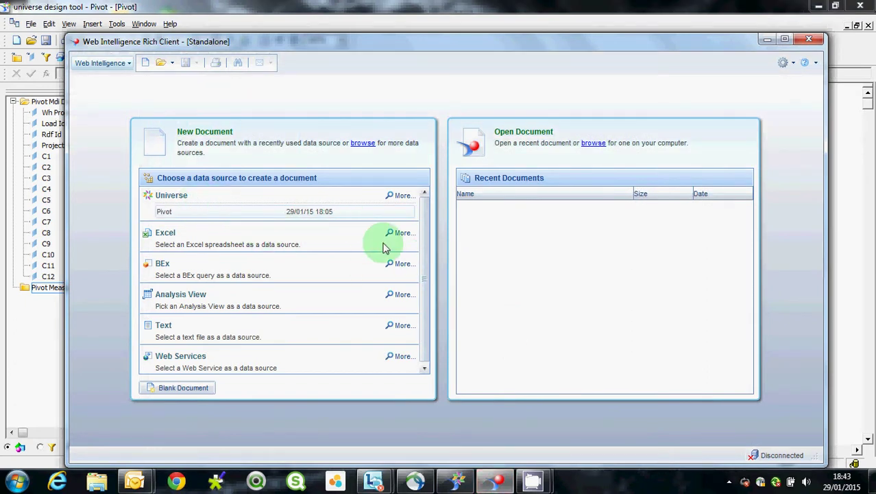
# Start a new Web Intelligence document on the Pivot universe and expand its project attribute folder.
pyautogui.doubleClick(293, 218)
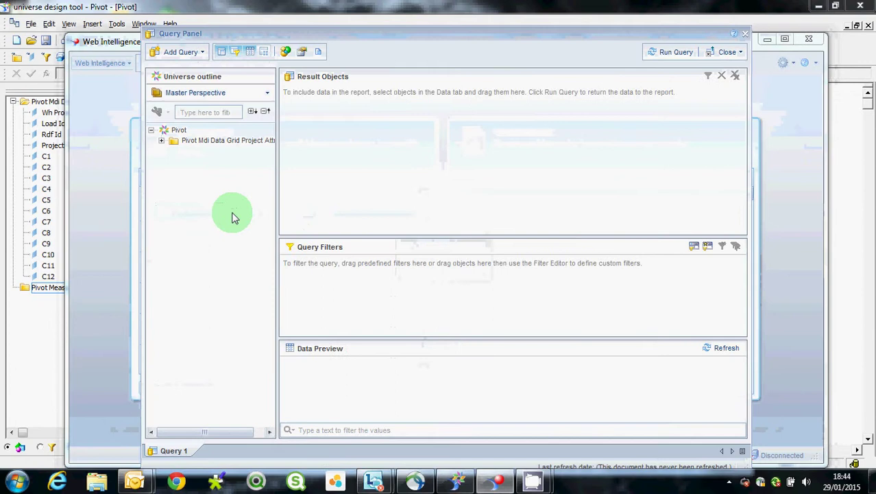
pyautogui.click(161, 140)
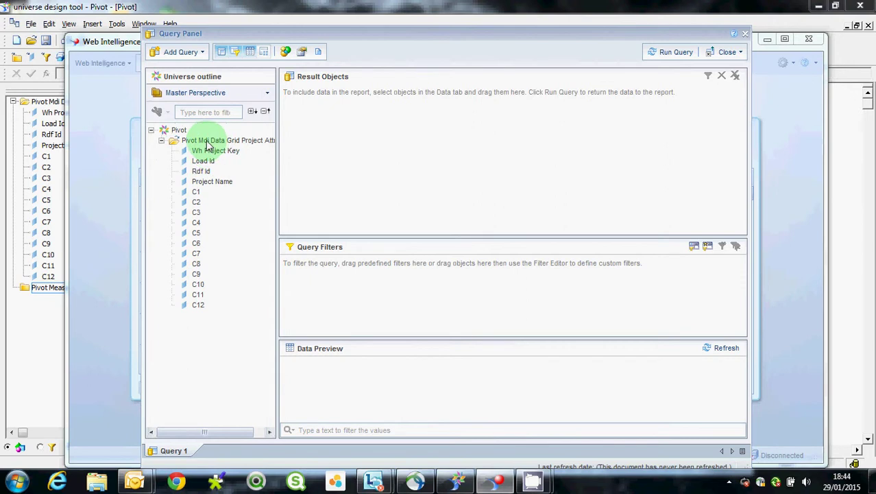
# Add all folder objects to Result Objects and add a prompted Project Name query filter.
pyautogui.moveTo(207, 143); pyautogui.dragTo(390, 122)
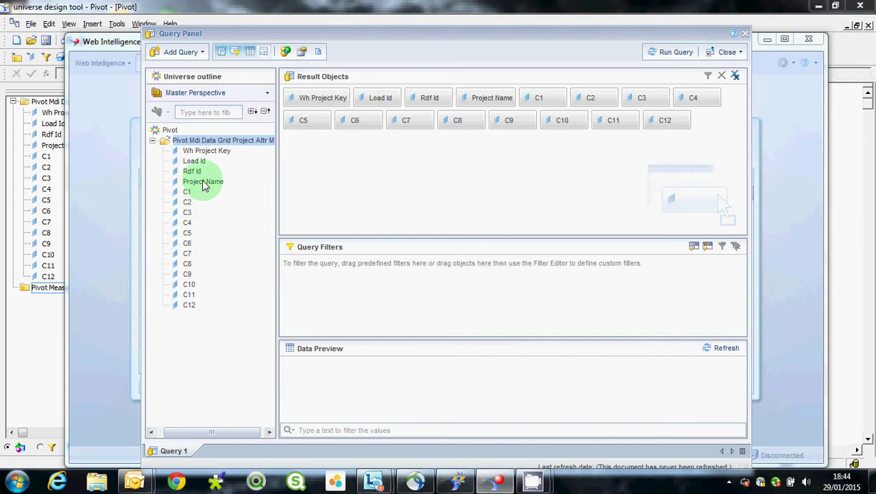
pyautogui.moveTo(203, 184); pyautogui.dragTo(336, 287)
pyautogui.click(512, 268)
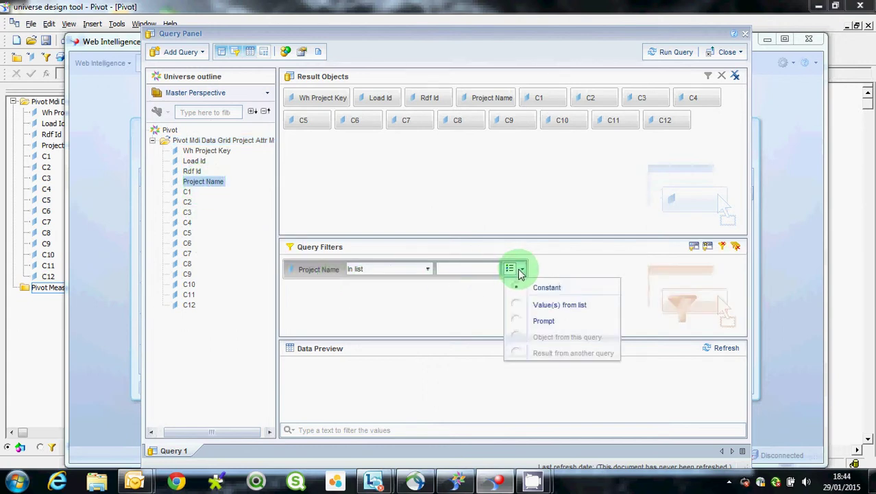
pyautogui.click(535, 319)
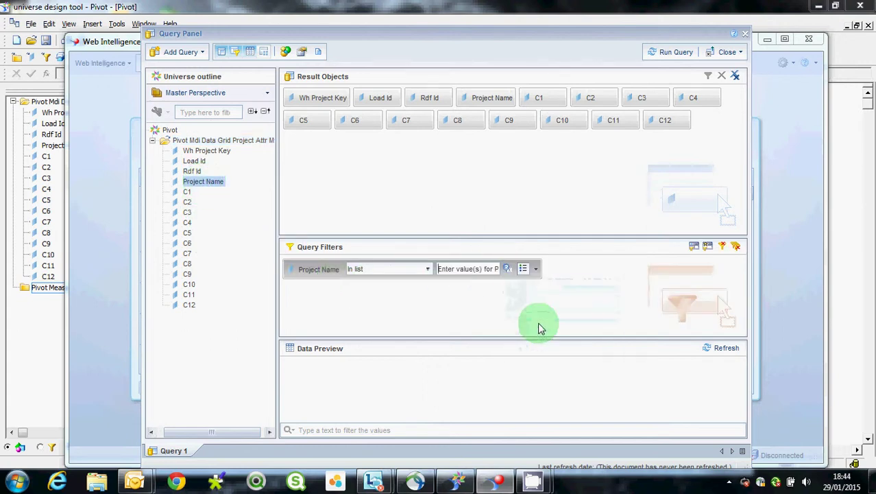
# Run the query and answer the Project Name prompt with AZD9708 LABA.
pyautogui.click(661, 53)
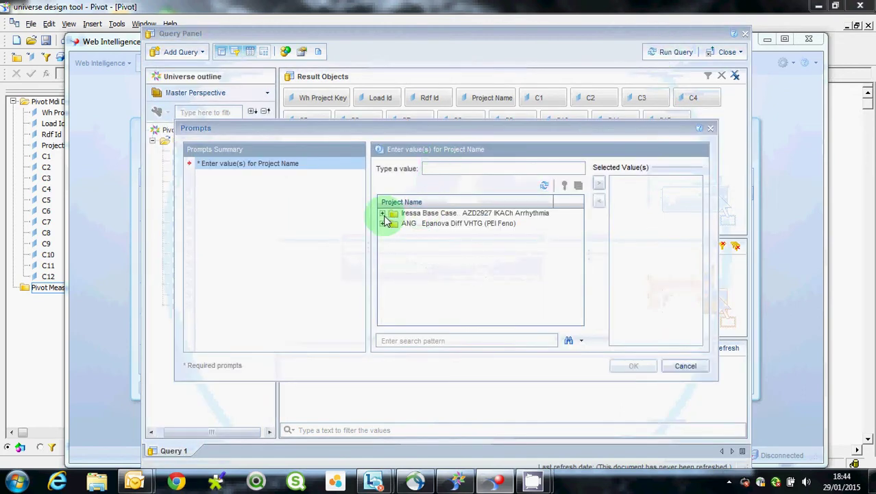
pyautogui.click(382, 214)
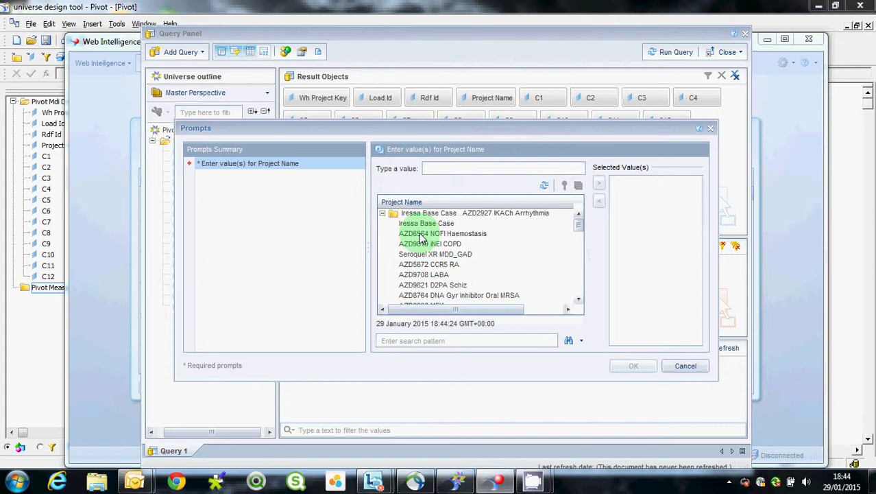
pyautogui.click(424, 275)
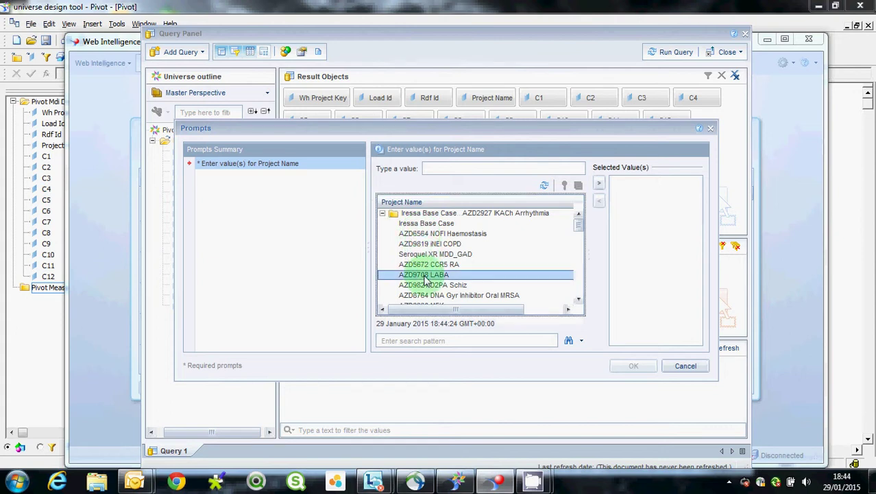
pyautogui.click(599, 184)
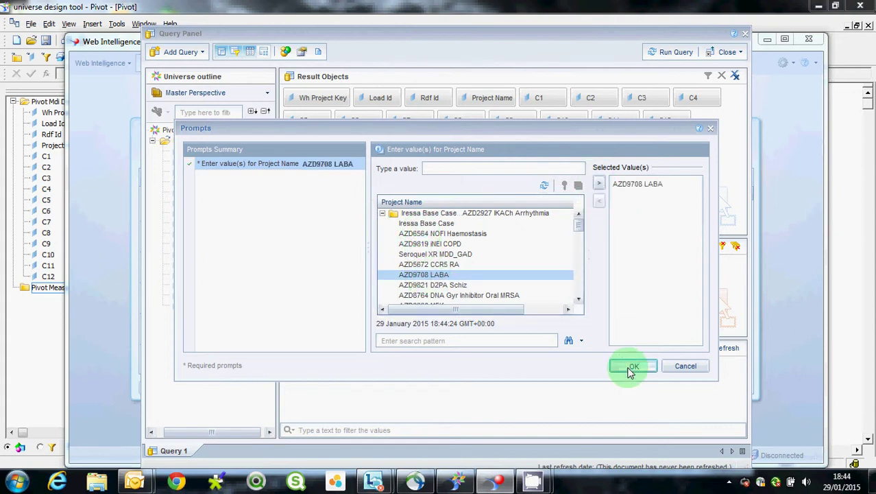
pyautogui.click(627, 366)
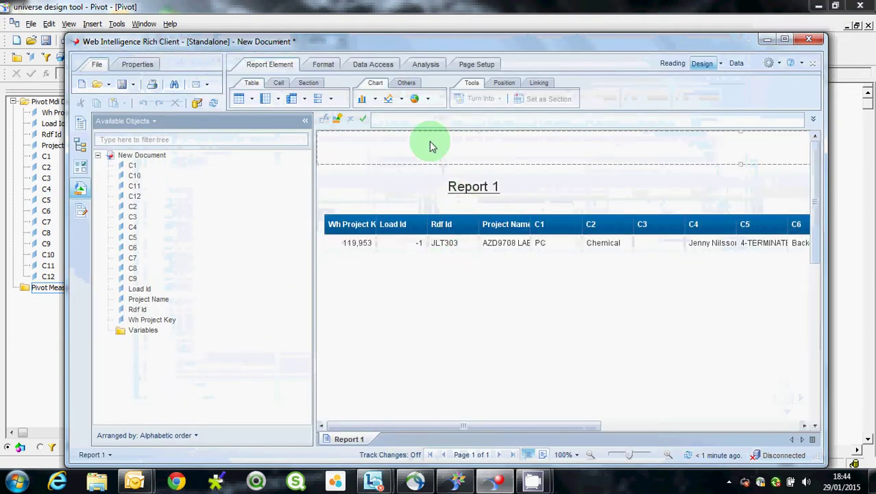
pyautogui.click(551, 173)
pyautogui.click(525, 146)
pyautogui.click(479, 184)
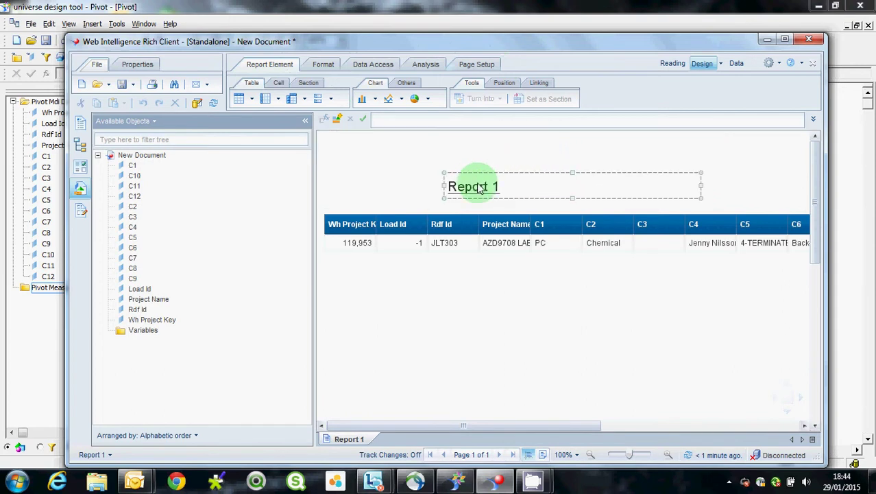
pyautogui.click(449, 247)
pyautogui.click(440, 283)
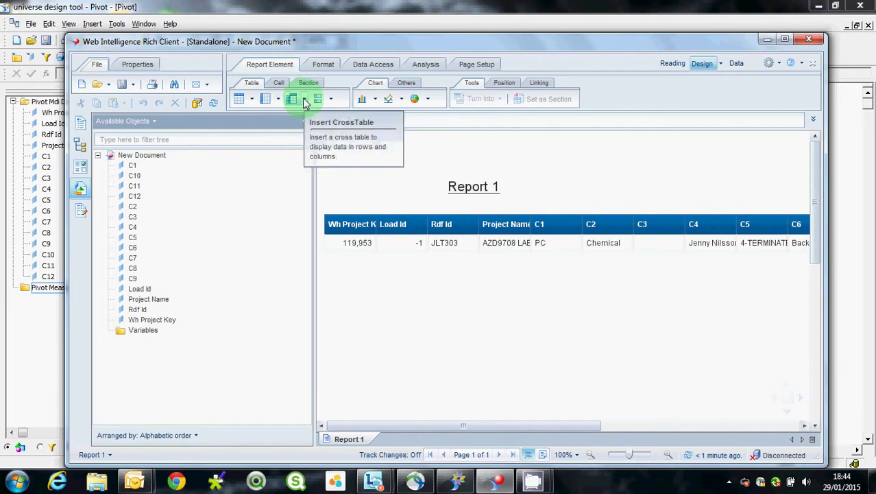
# Save the report in Excel format as New Document.xls, overwriting the existing file.
pyautogui.click(132, 85)
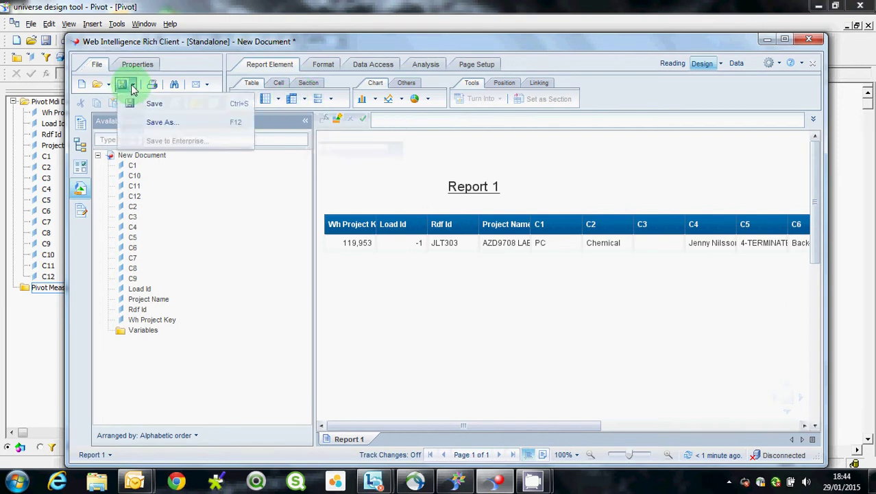
pyautogui.click(160, 123)
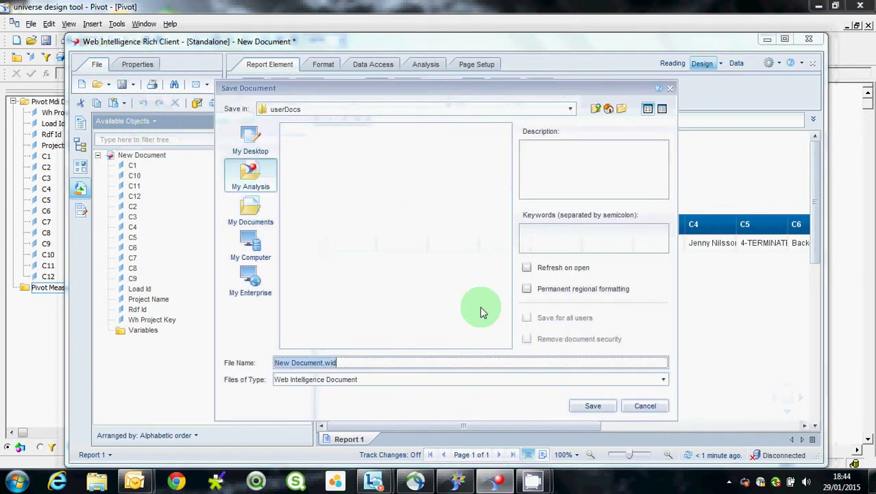
pyautogui.click(665, 381)
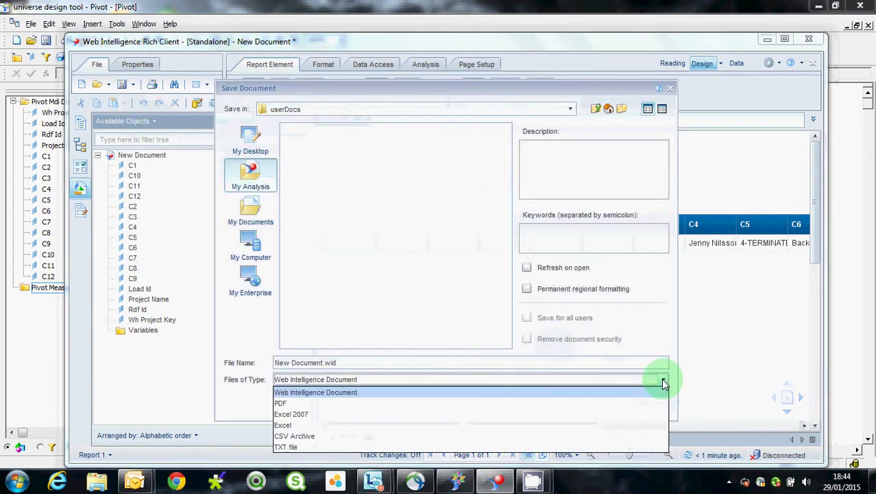
pyautogui.click(319, 425)
pyautogui.click(590, 406)
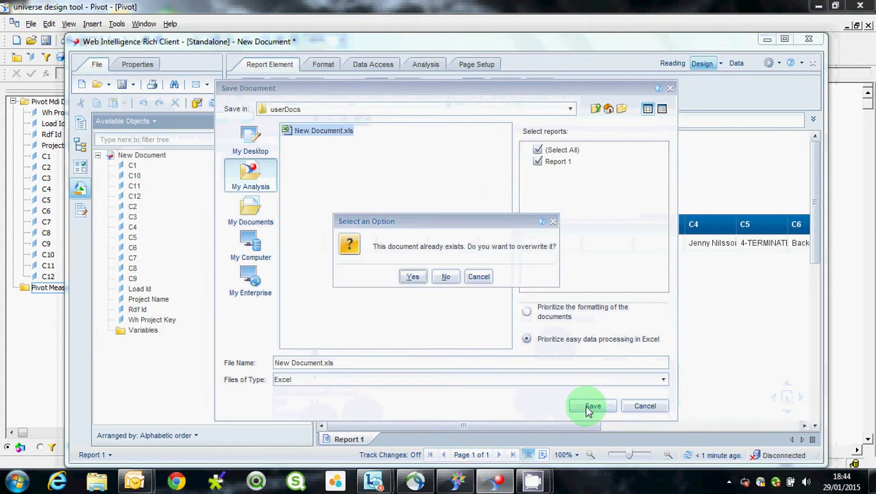
pyautogui.click(413, 276)
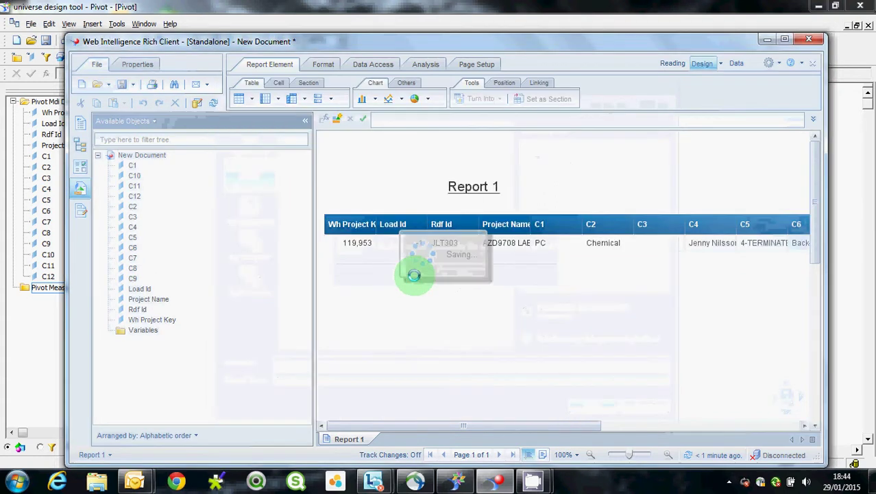